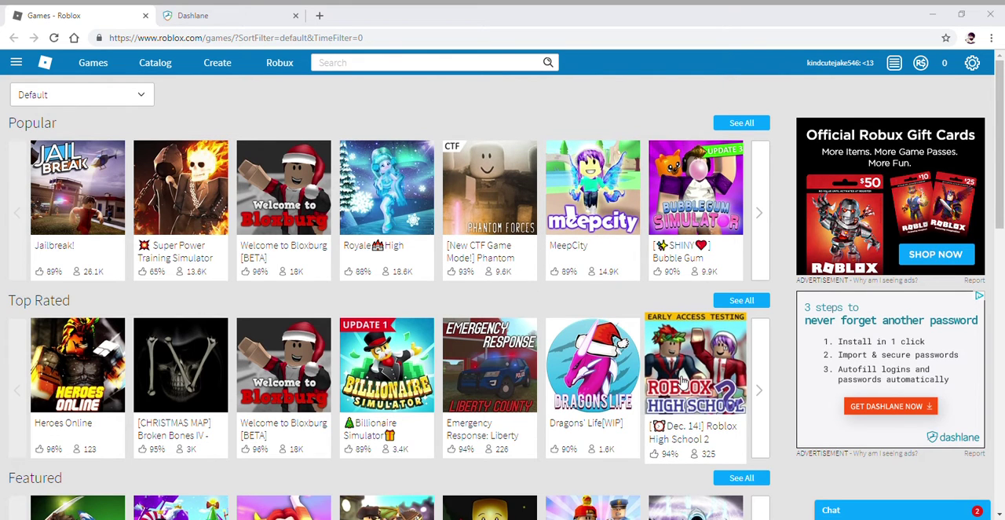
Search Roblox games for "obbys" to list matching obby games.
{"action": "left_click", "coordinate": [423, 64]}
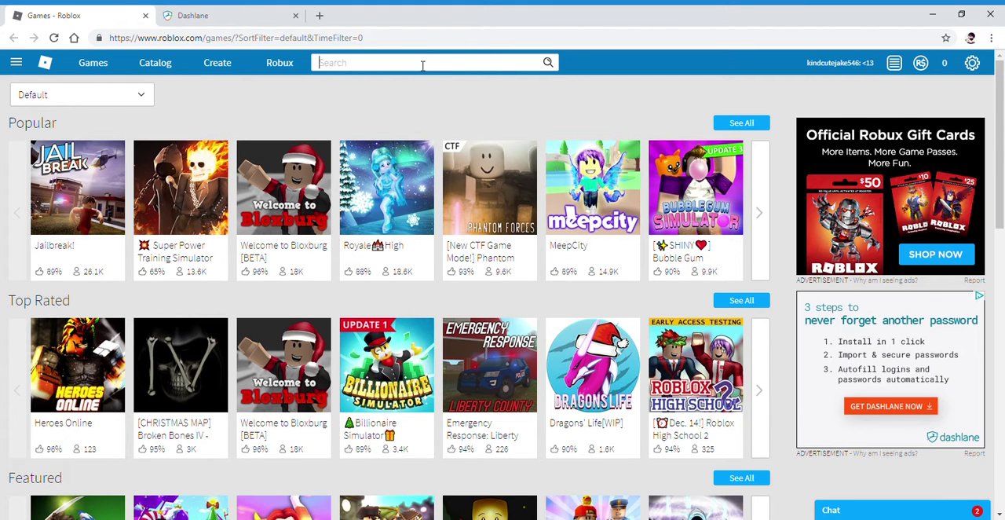
{"action": "type", "text": "obbys"}
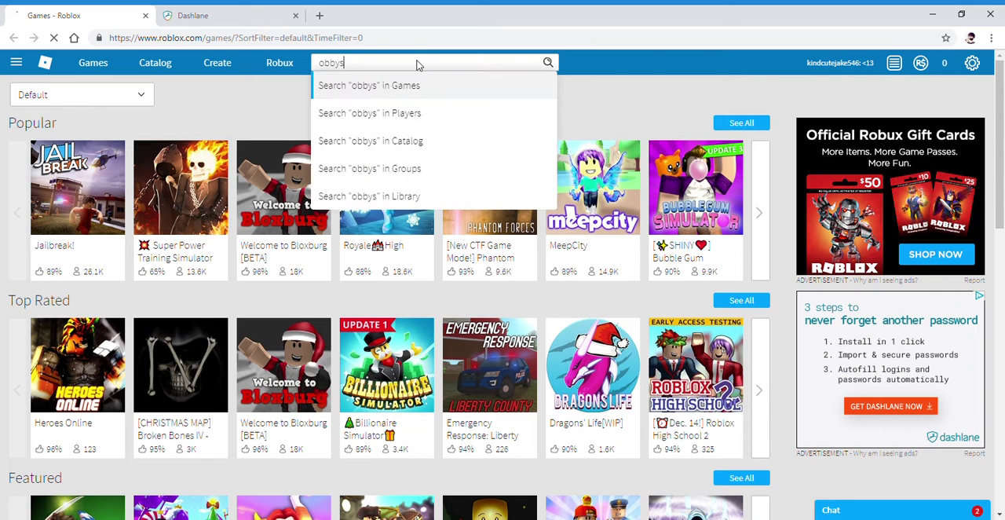
{"action": "key", "text": "Return"}
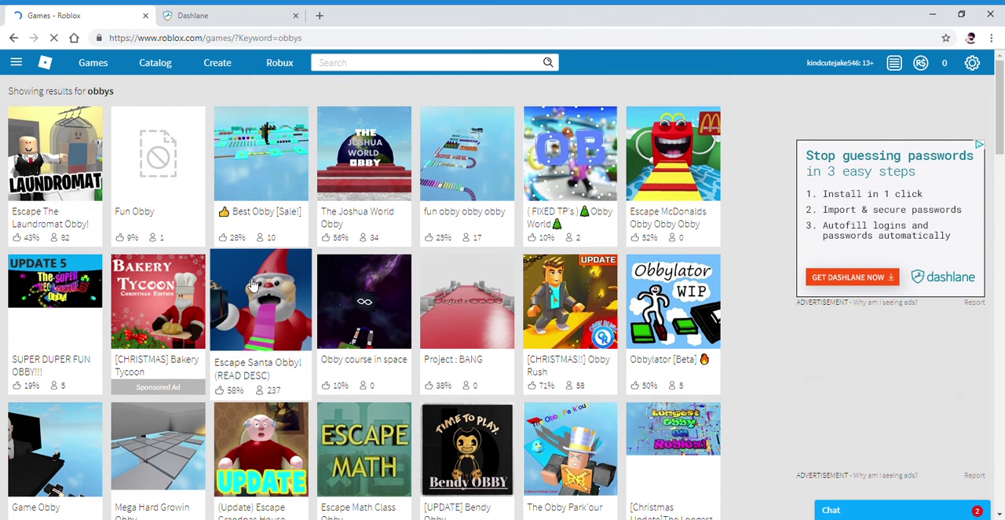
Open the Escape Santa Obby! (READ DESC) game page and start playing it.
{"action": "left_click", "coordinate": [253, 284]}
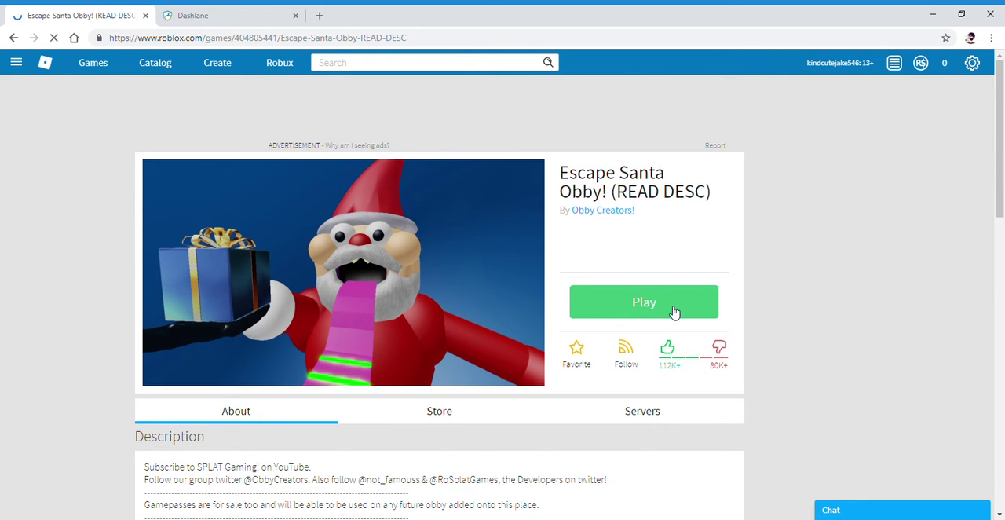
{"action": "left_click", "coordinate": [674, 312]}
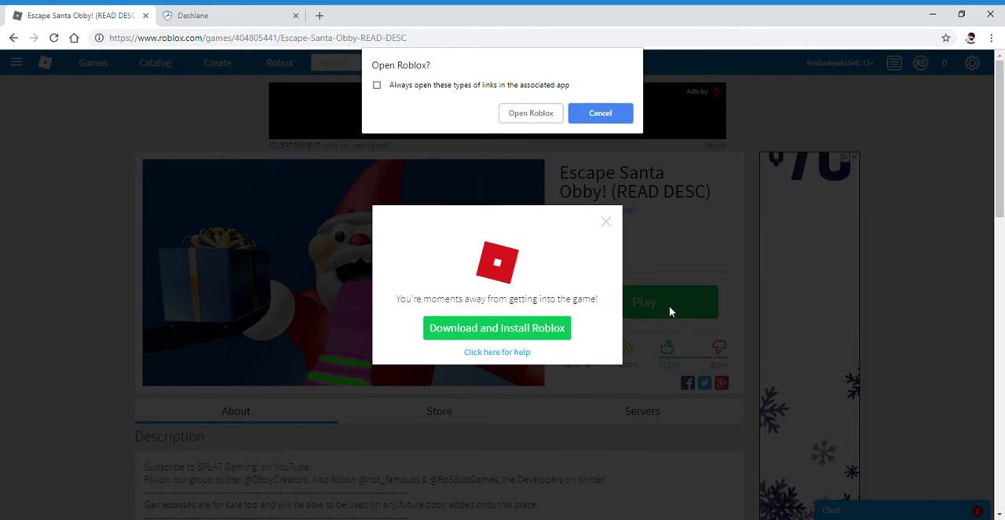
Allow the browser to open the Roblox app for Escape Santa Obby.
{"action": "left_click", "coordinate": [531, 113]}
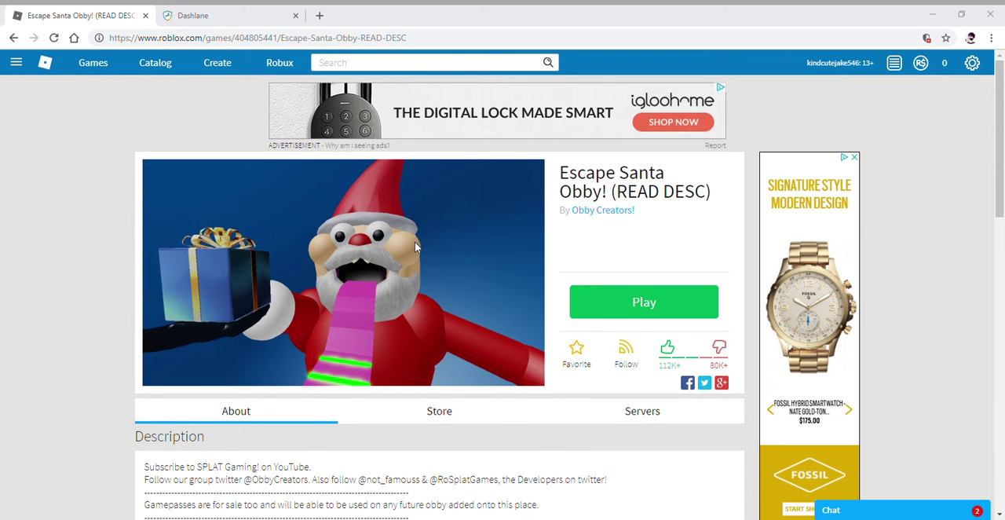
Run a fresh "obbys" search to reload the obby game results.
{"action": "left_click", "coordinate": [341, 63]}
{"action": "type", "text": "obbys\\"}
{"action": "key", "text": "Return"}
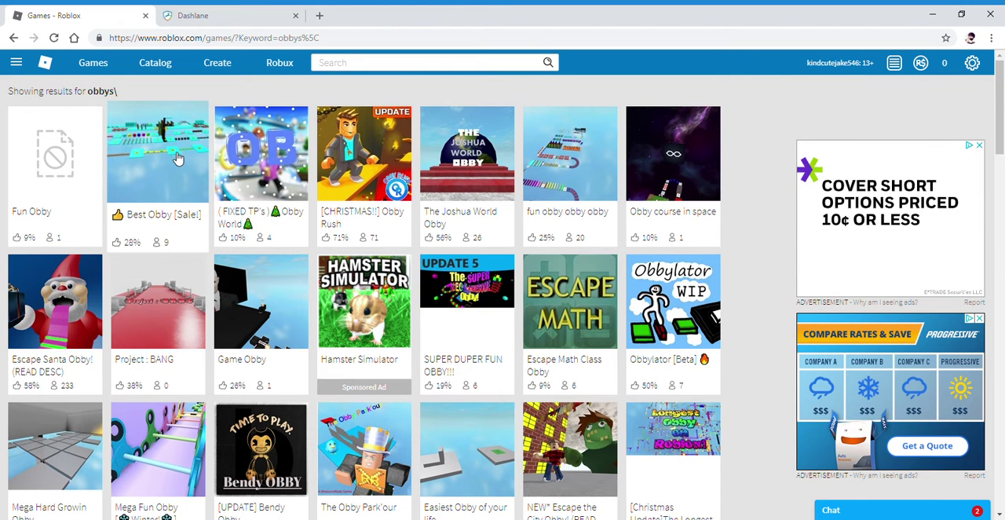
Open The Joshua World Obby page, play it, and hand off to the Roblox app.
{"action": "left_click", "coordinate": [476, 175]}
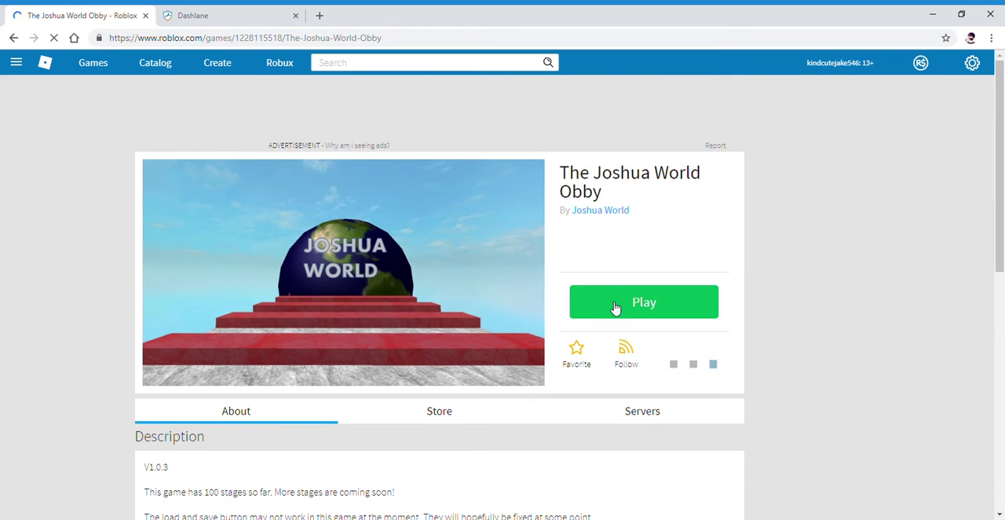
{"action": "left_click", "coordinate": [616, 308]}
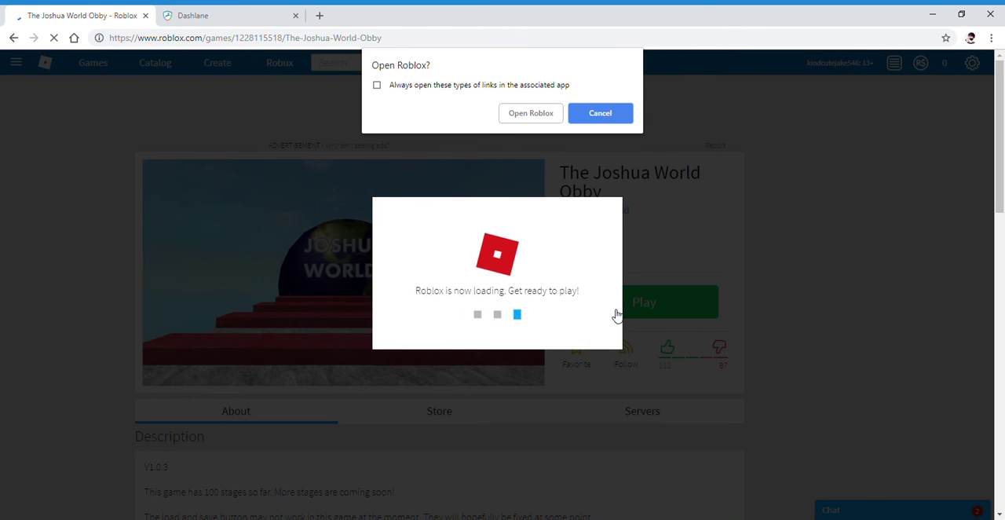
{"action": "left_click", "coordinate": [531, 113]}
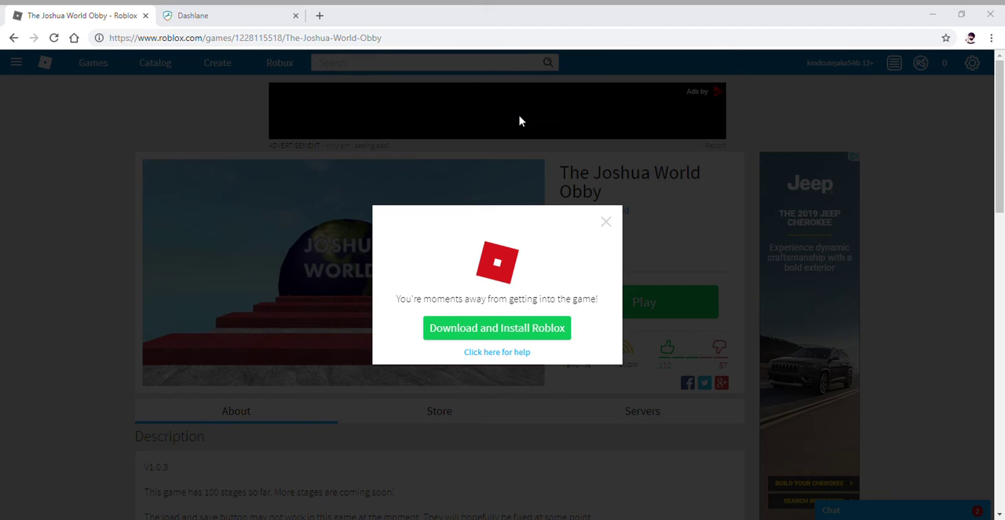
{"action": "left_click", "coordinate": [520, 121]}
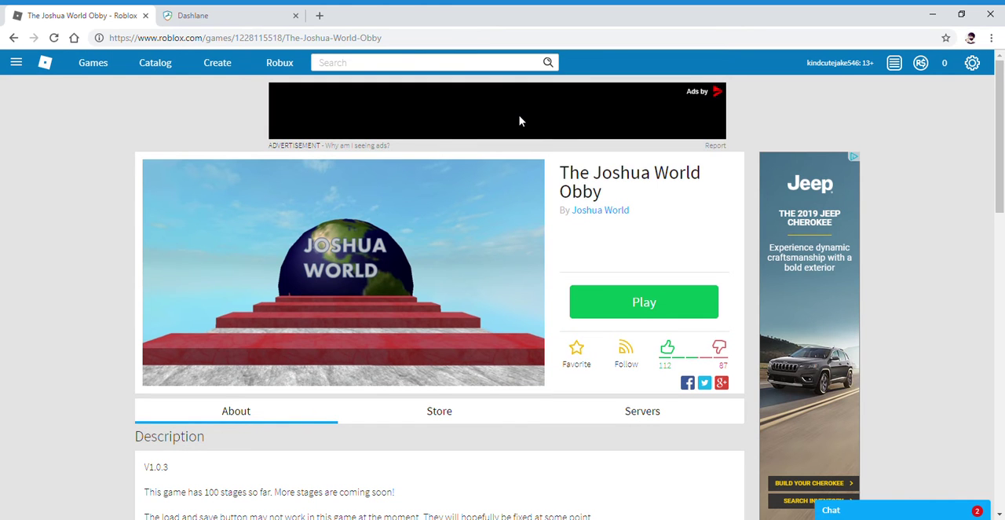